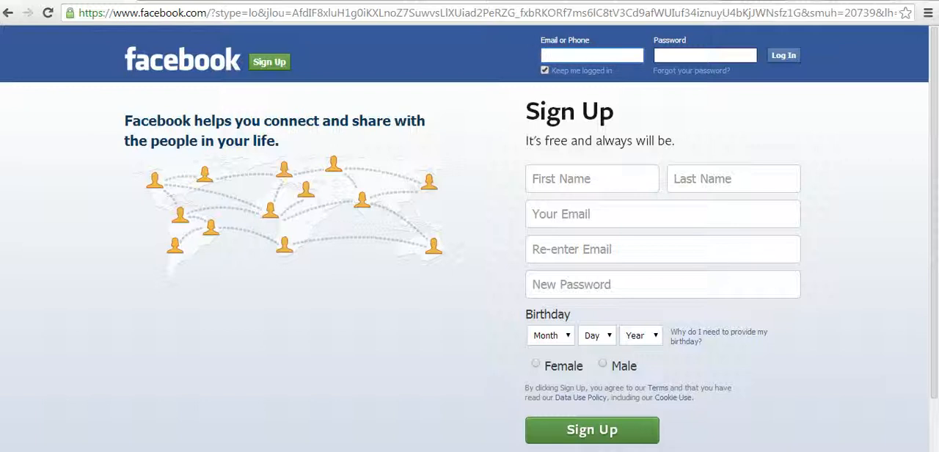
Step: Open the option to create a page for a celebrity, band or business from the Facebook sign-up page
left_click(581, 178)
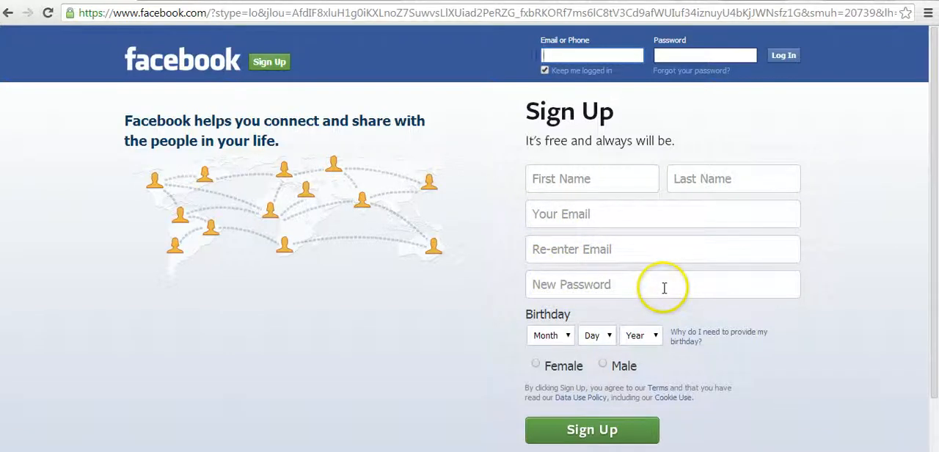
left_click(655, 334)
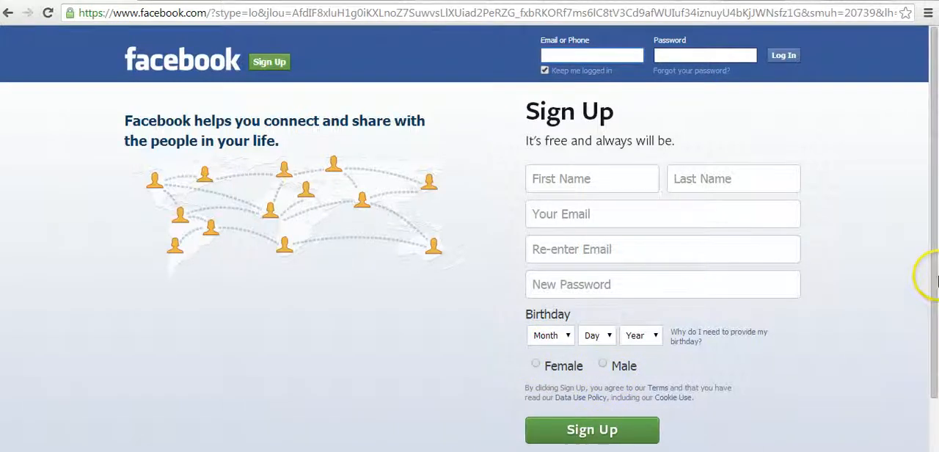
left_click_drag(932, 270, 925, 287)
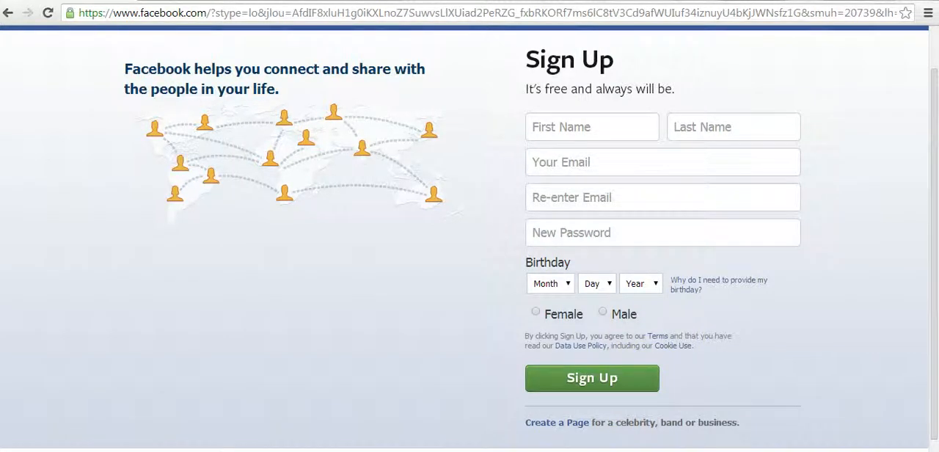
left_click(550, 430)
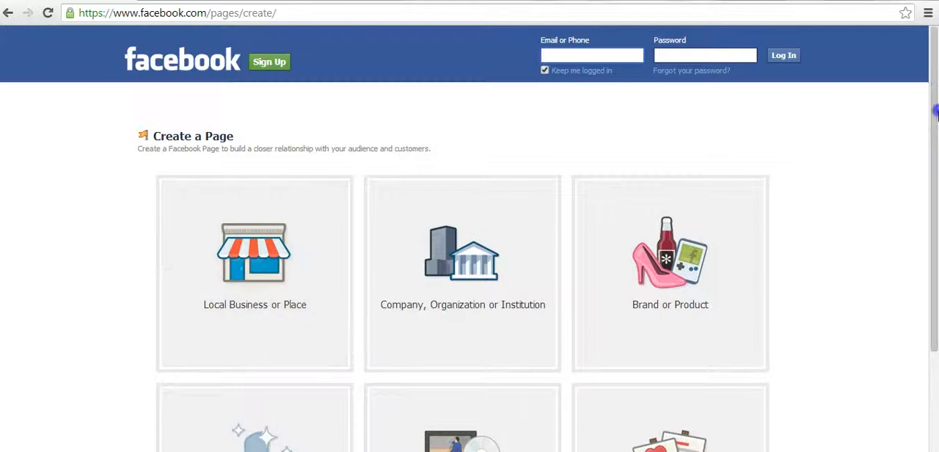
Step: Choose Local Business or Place as the page type and proceed to the required login form
left_click_drag(936, 110, 928, 189)
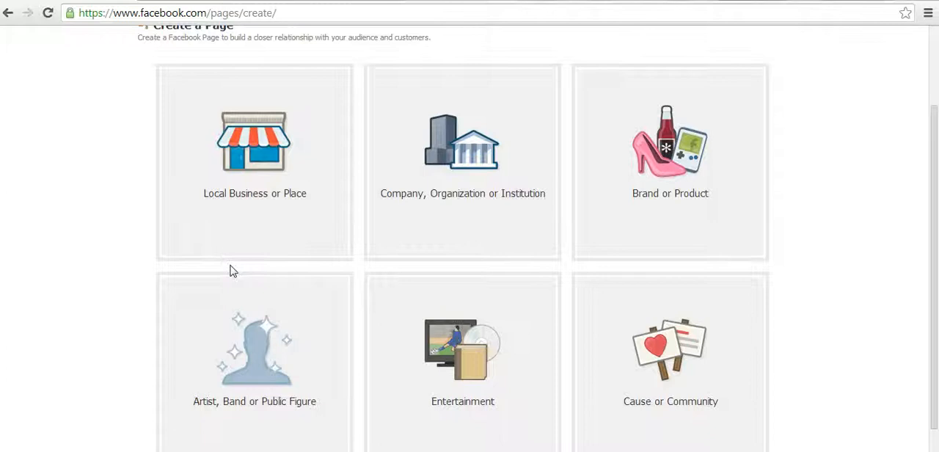
left_click(266, 192)
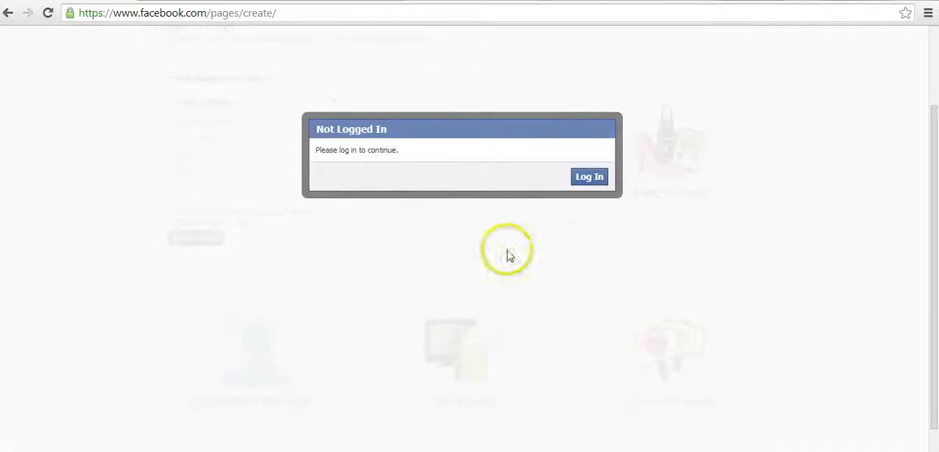
left_click(589, 179)
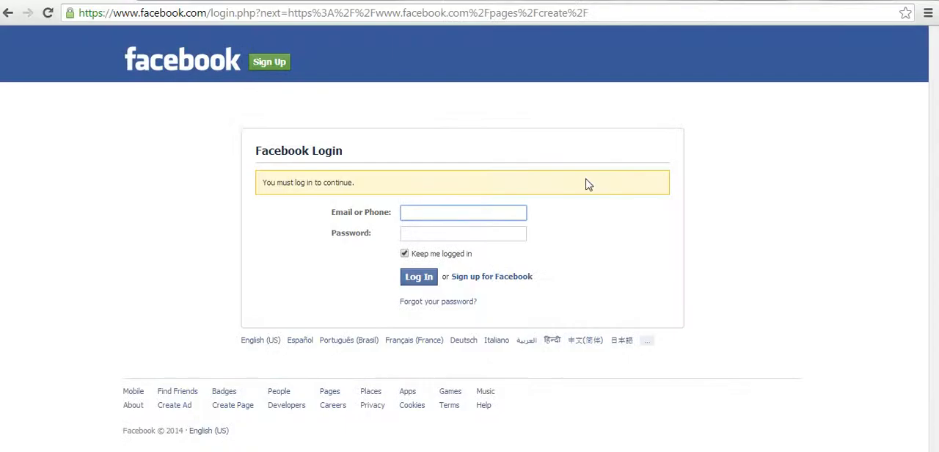
Step: Log in to Facebook with the account e-mail address and the account password
left_click(469, 229)
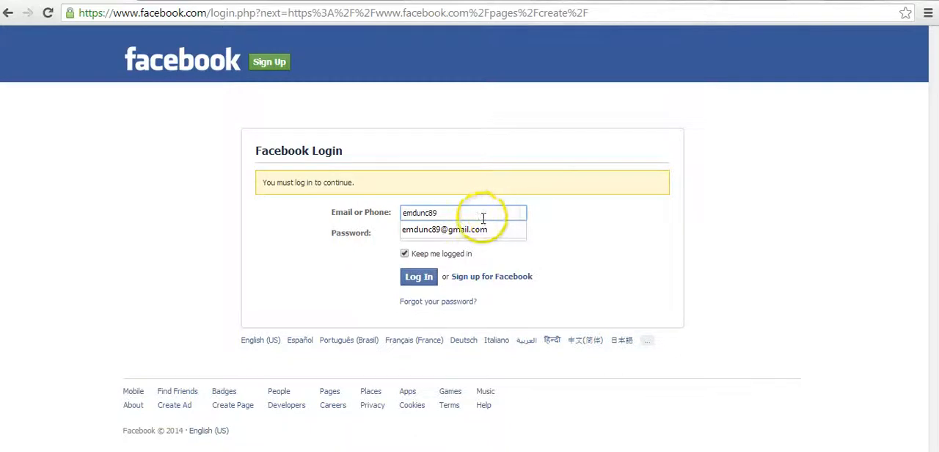
left_click(467, 232)
type("•••••")
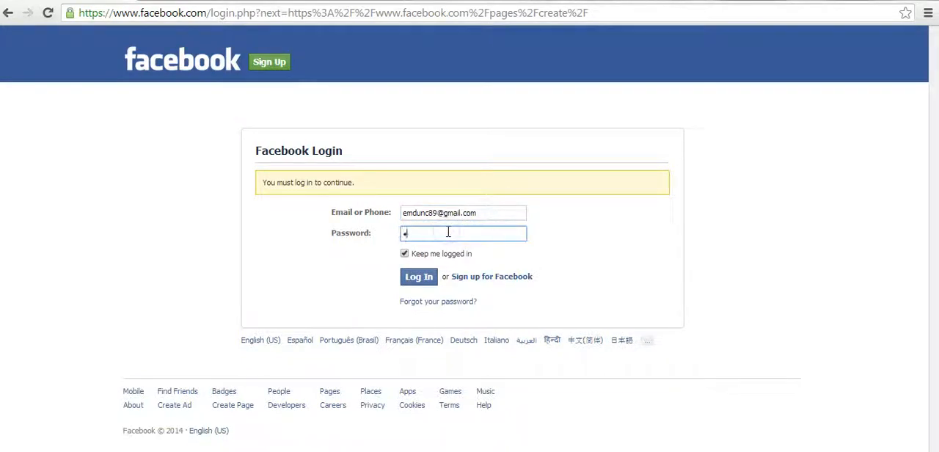
type("•••")
left_click(413, 279)
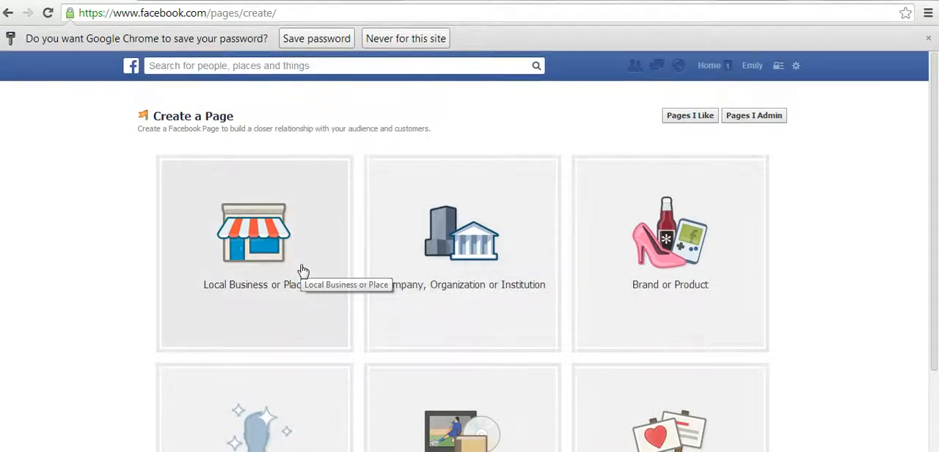
Step: Choose Local Business or Place as the page type and set its category to Local Business
left_click(303, 270)
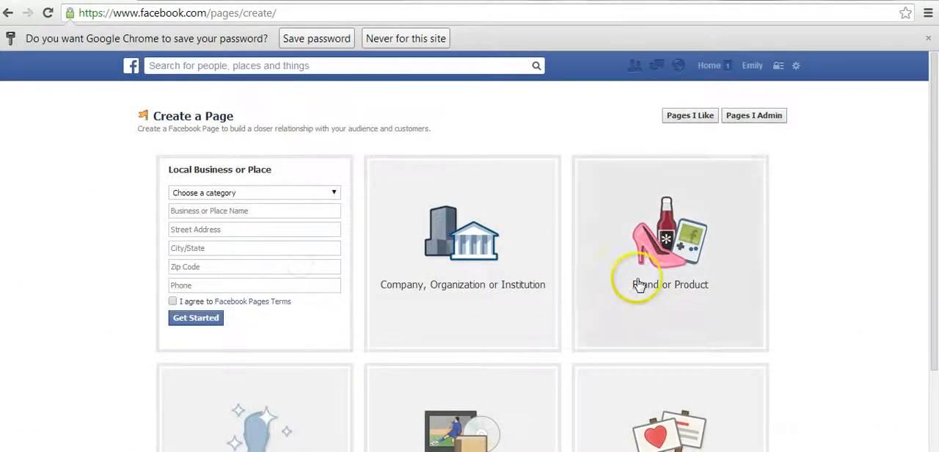
left_click(278, 193)
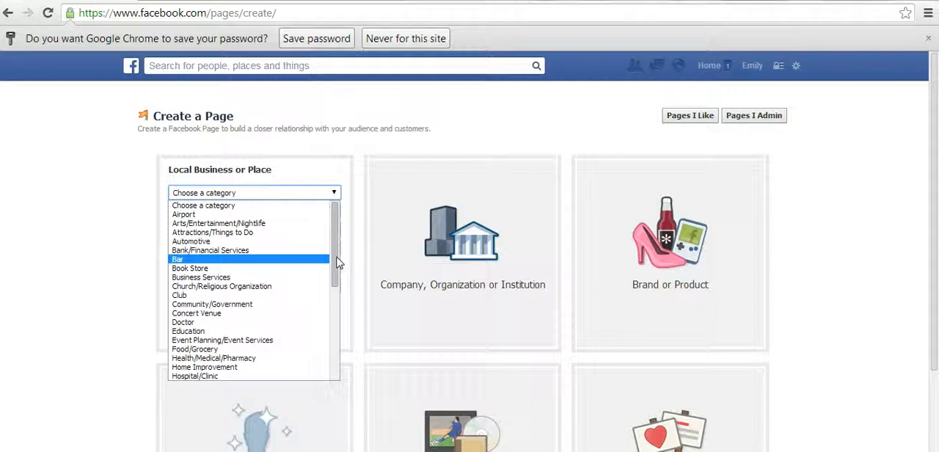
left_click_drag(336, 262, 265, 311)
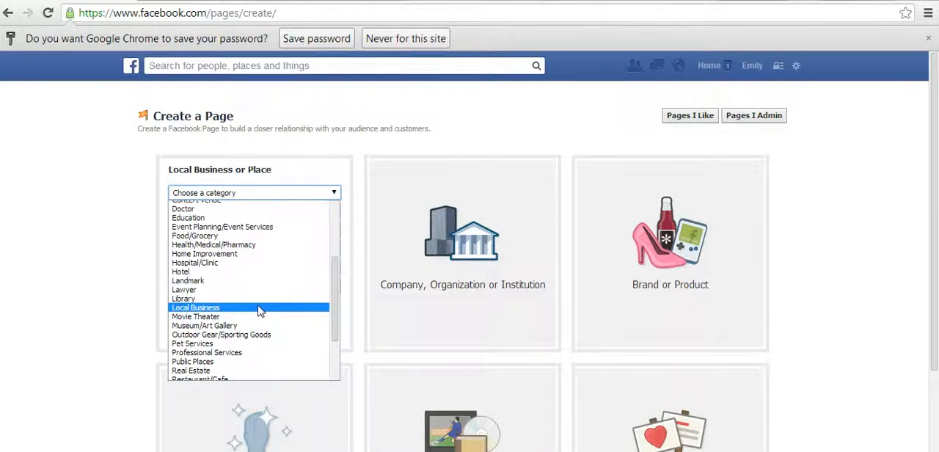
left_click(258, 308)
Step: Enter FBC Williams Daycare as the business or place name
left_click(216, 213)
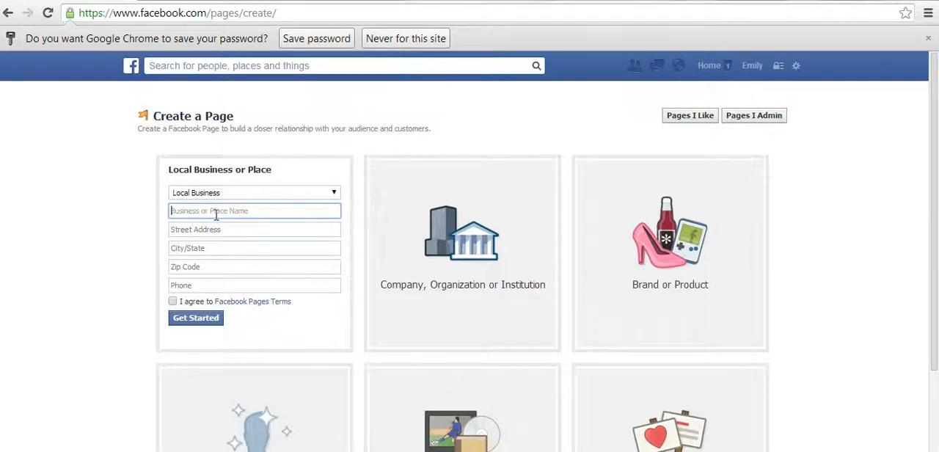
type("FBC Williams ")
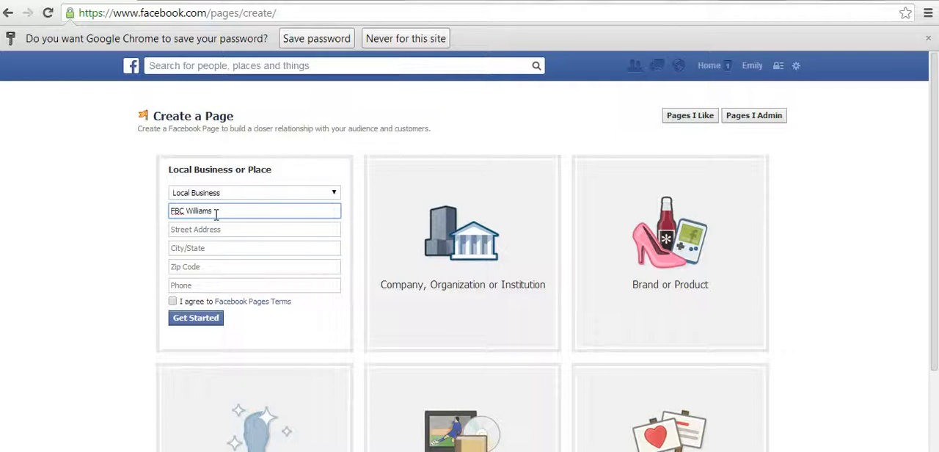
type("Daycare")
Step: Fill in the daycare's street address and its city and state
left_click(193, 229)
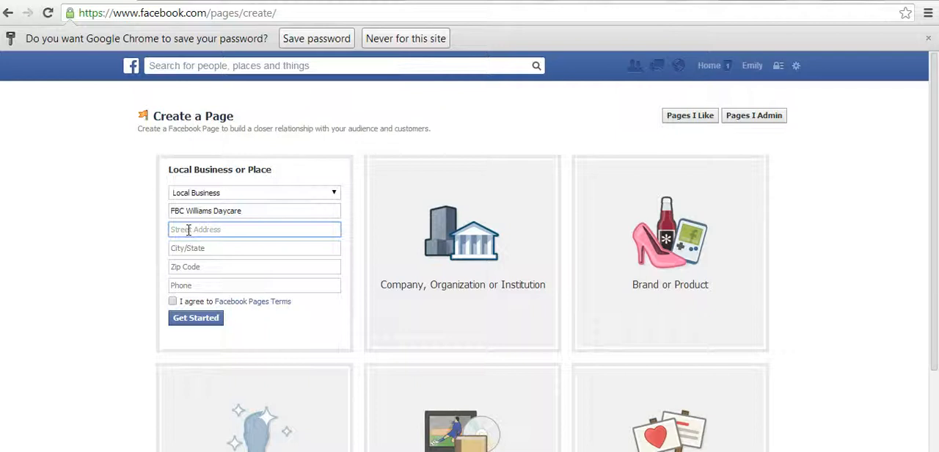
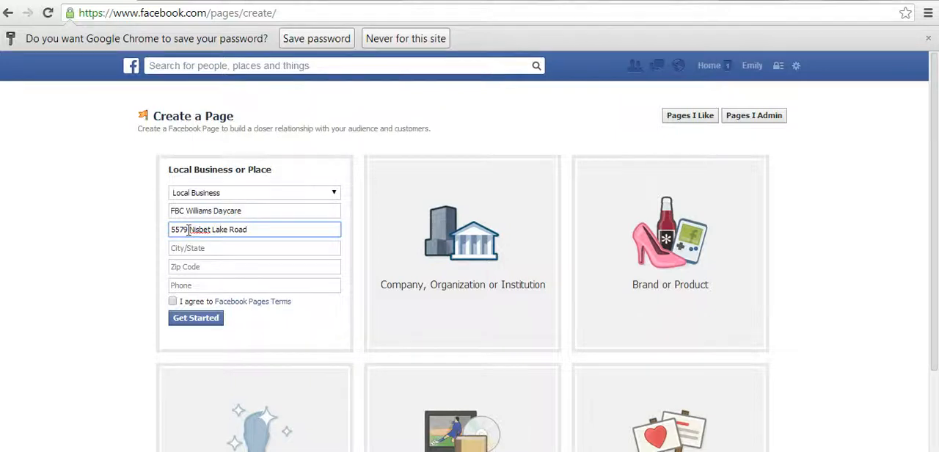
left_click(226, 247)
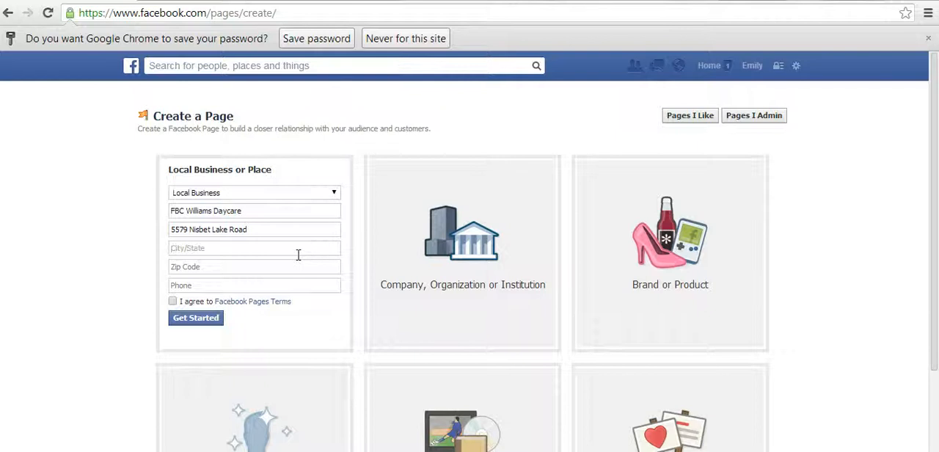
type("Jacksonville, ")
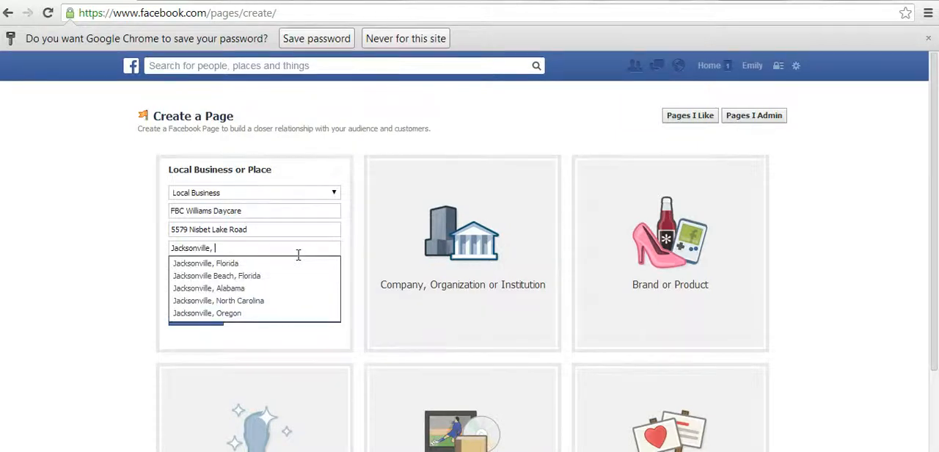
type("AL")
left_click(222, 266)
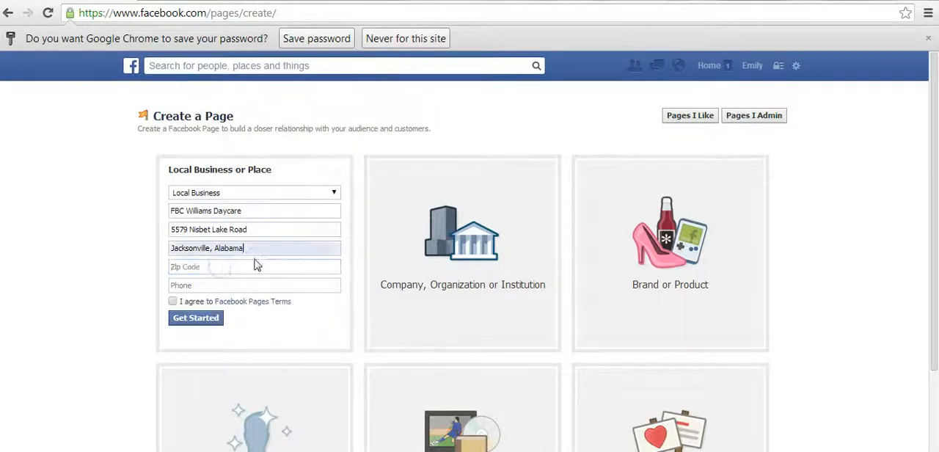
Step: Enter the zip code of the daycare's address
left_click(221, 267)
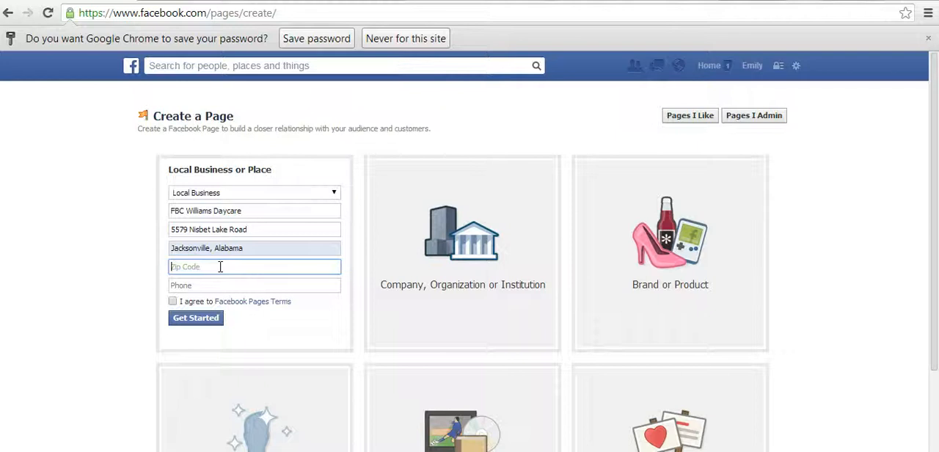
type("3653")
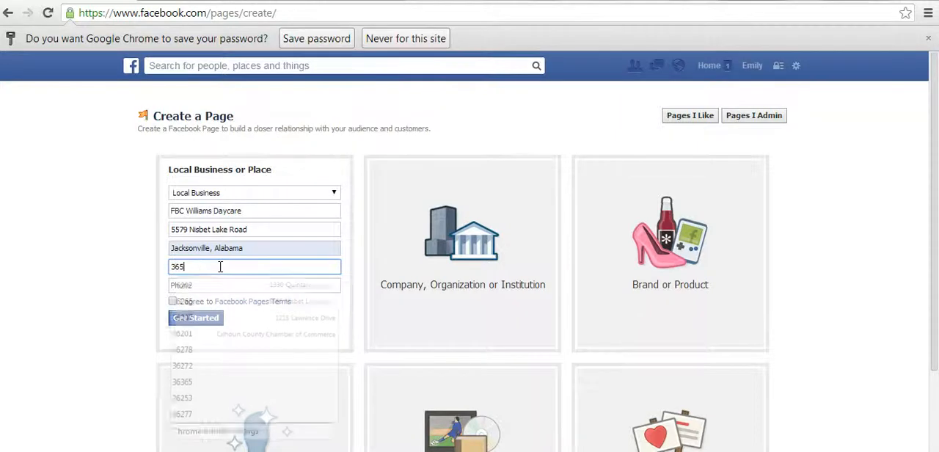
key("BackSpace")
key("BackSpace")
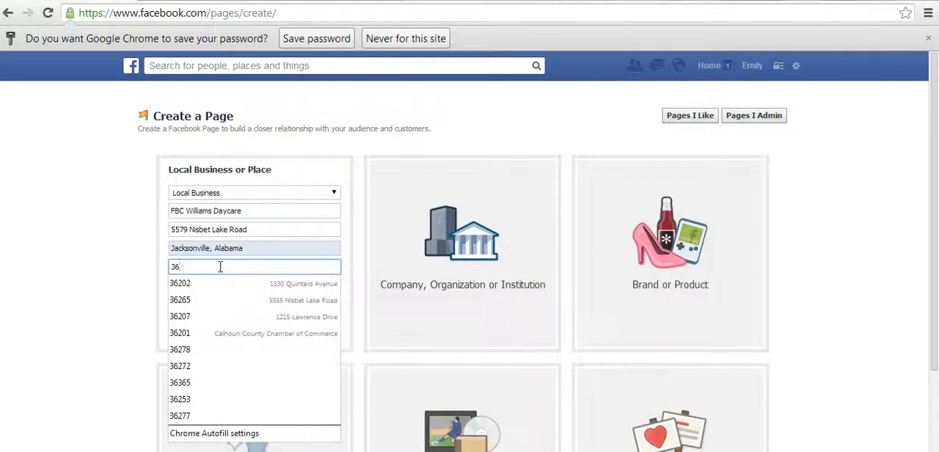
type("265")
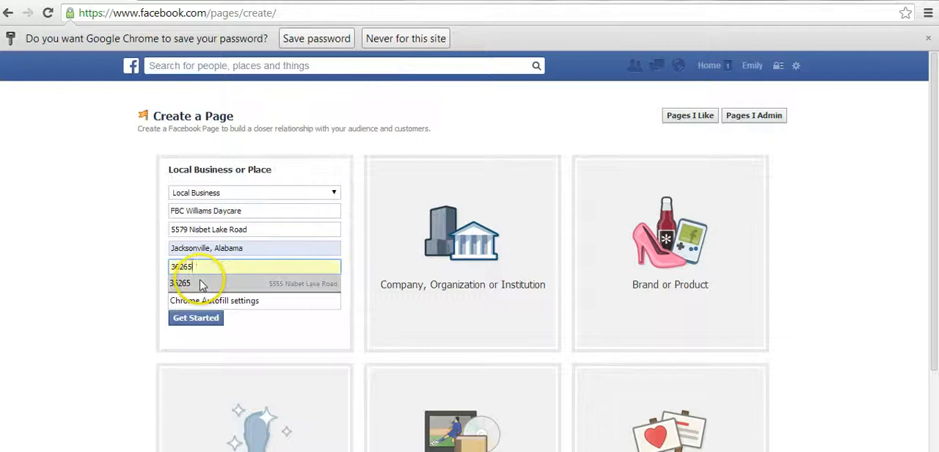
left_click(176, 285)
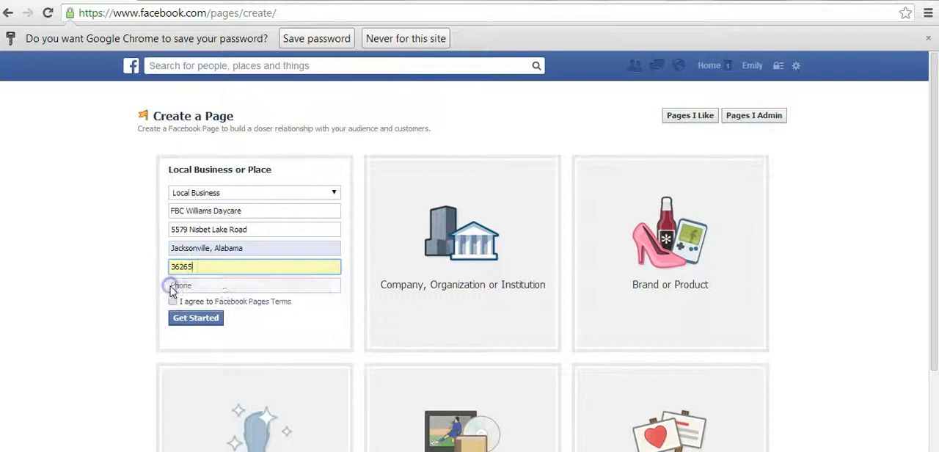
Step: Enter the daycare's phone number, then submit the form with the Facebook Pages Terms accepted
left_click(225, 283)
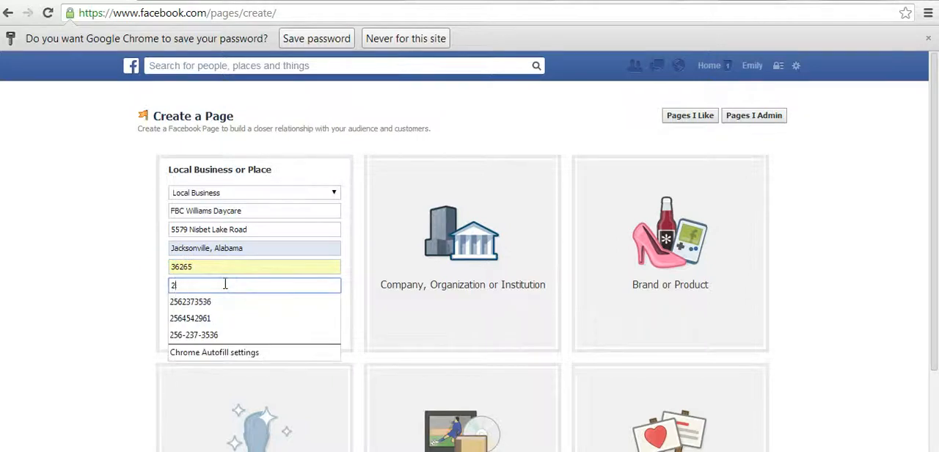
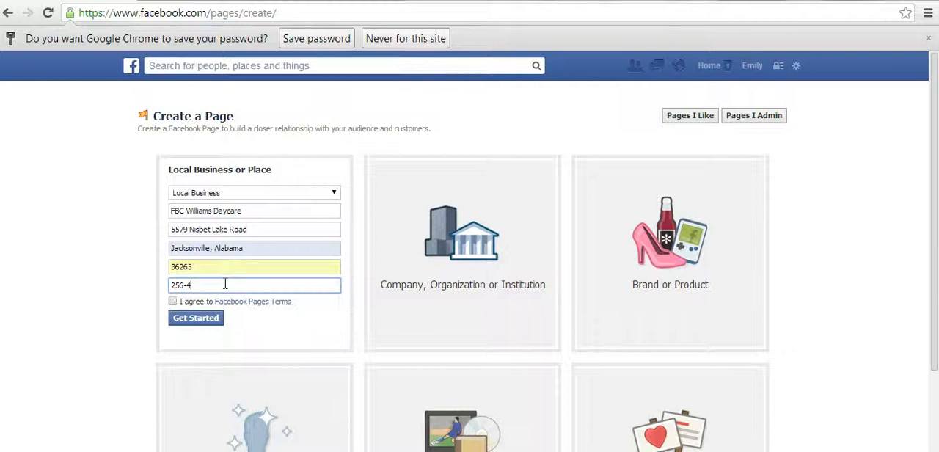
left_click(172, 302)
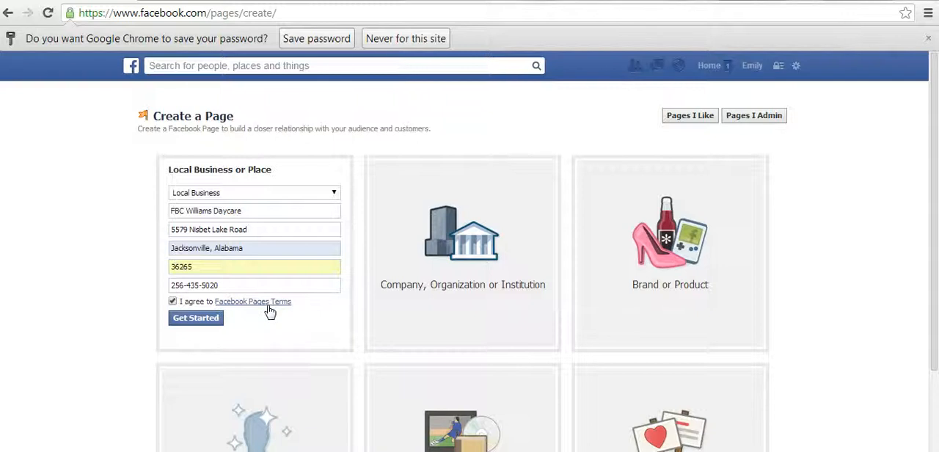
left_click(190, 320)
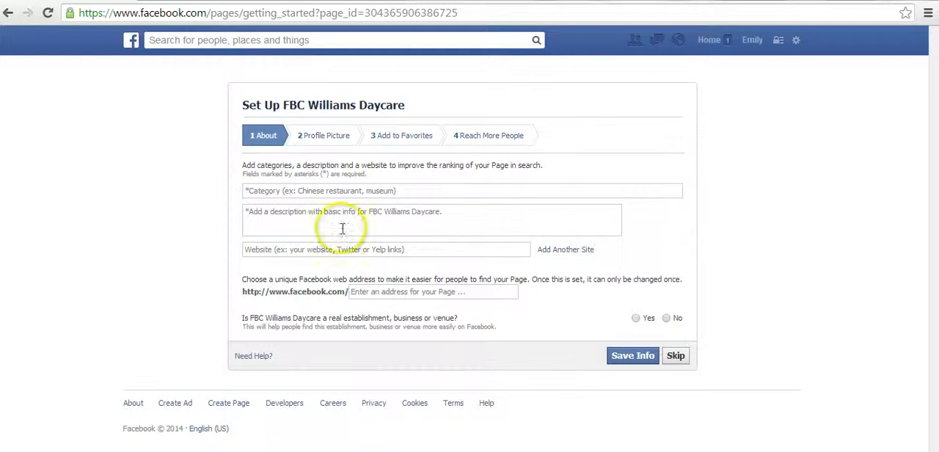
Step: Enter Daycare as the page category in the About section of the page setup
left_click(319, 191)
type("Daycare")
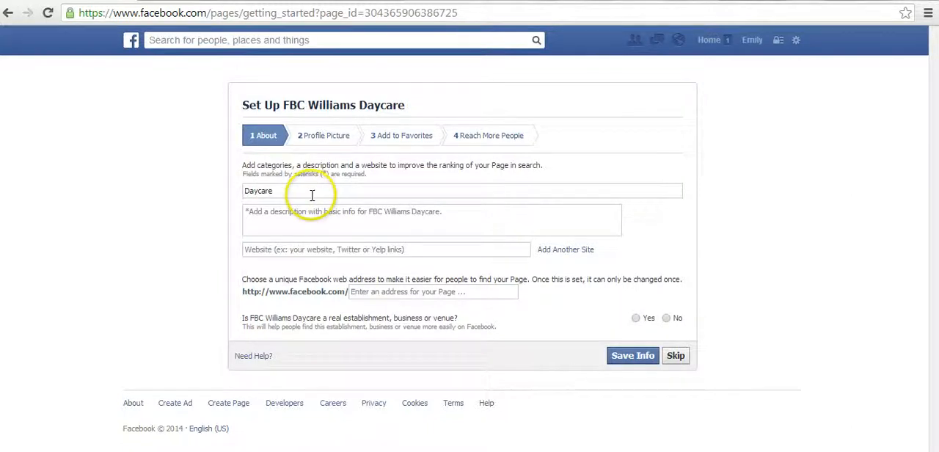
left_click(290, 212)
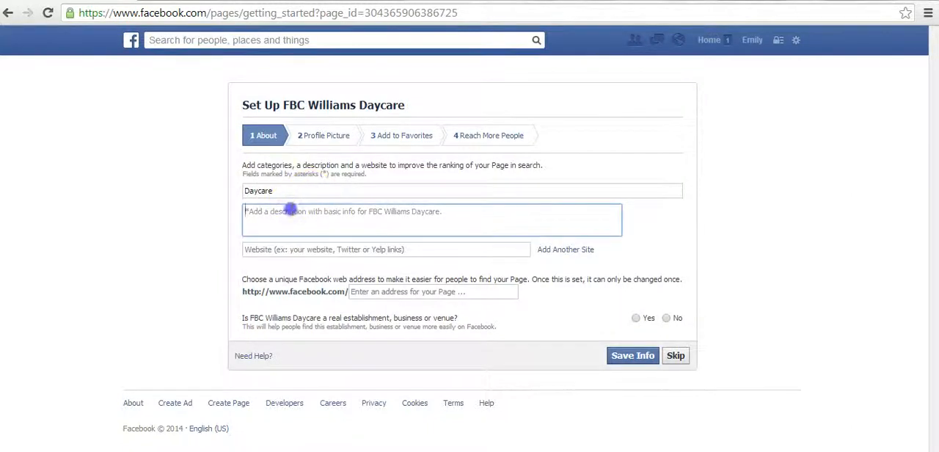
left_click(299, 189)
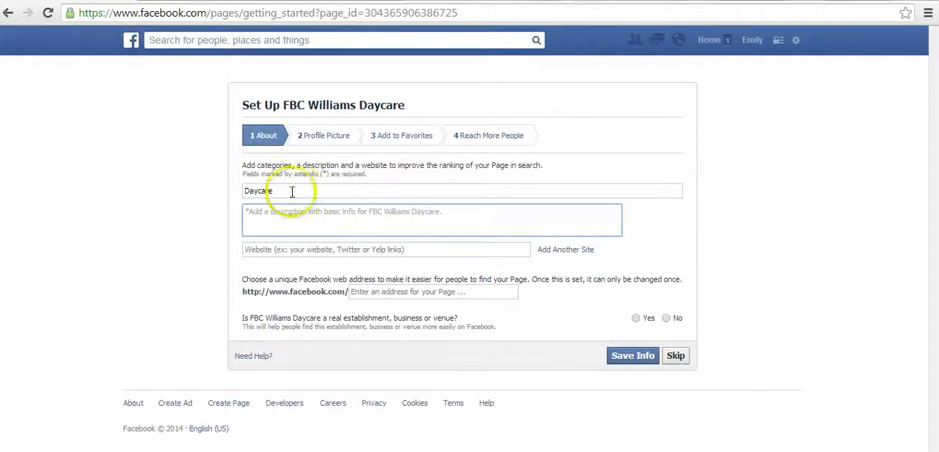
Step: Fill the page description with the opening paragraph from the daycare's website, shortened to end at "before and after school program."
left_click(263, 212)
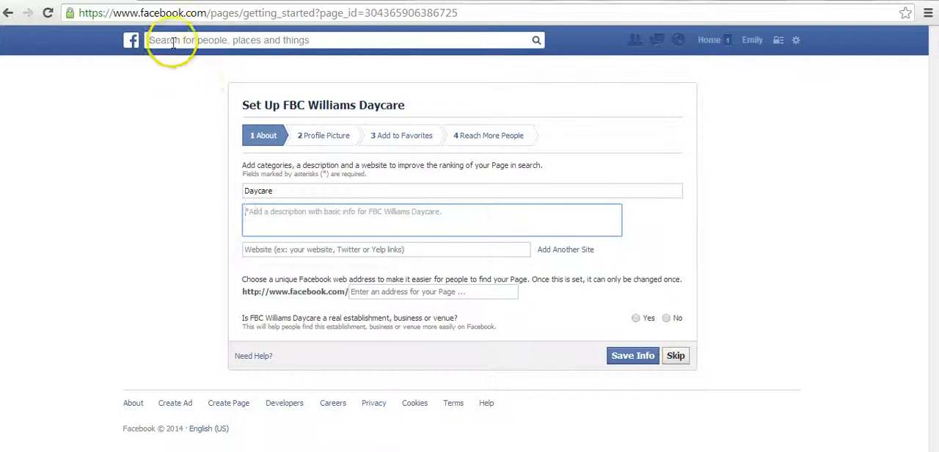
left_click(283, 214)
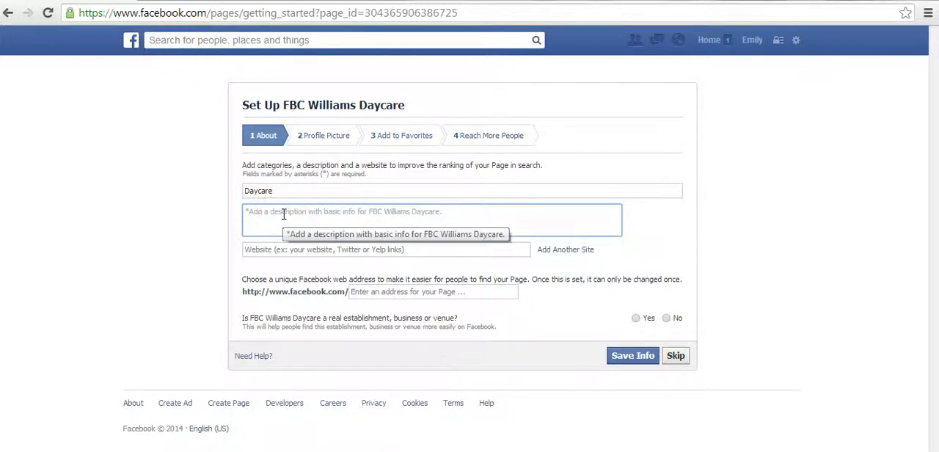
left_click(215, 1)
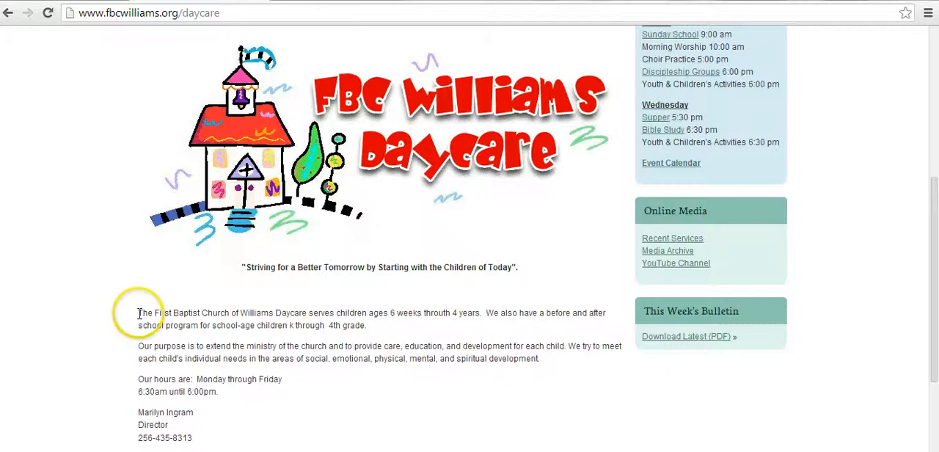
left_click_drag(137, 313, 378, 334)
key("ctrl+c")
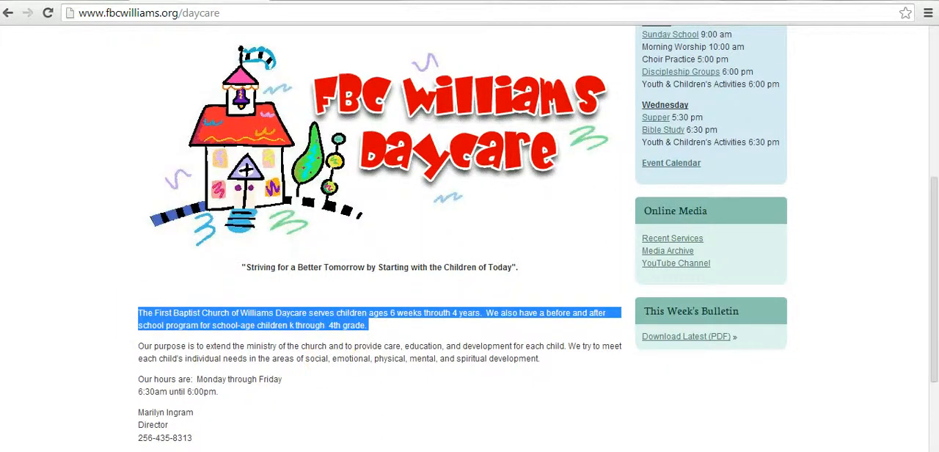
left_click(73, 1)
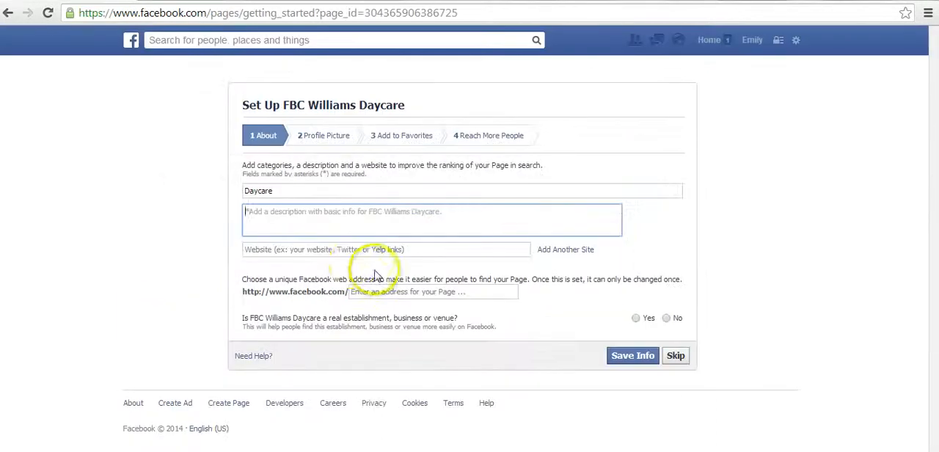
left_click(308, 225)
key("ctrl+v")
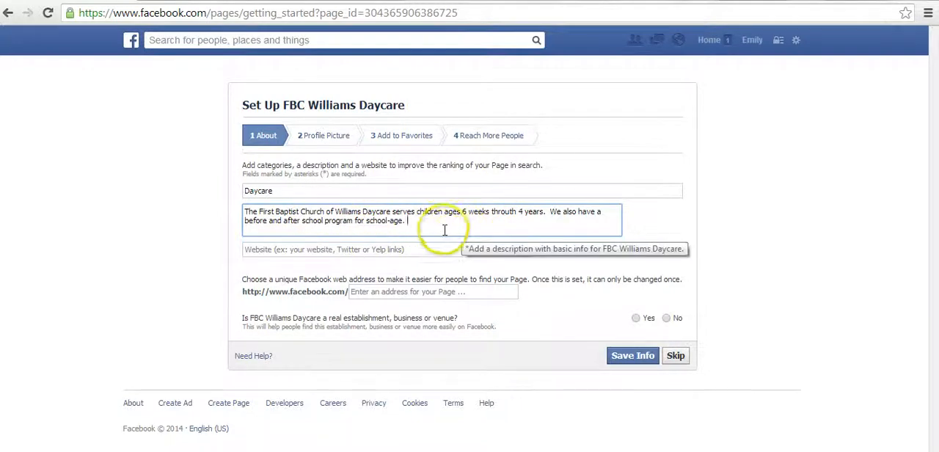
left_click_drag(431, 226, 359, 220)
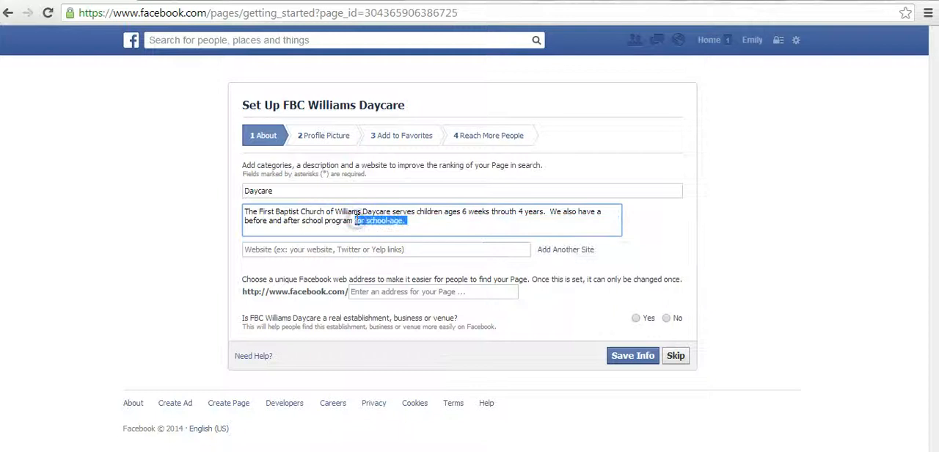
key("BackSpace")
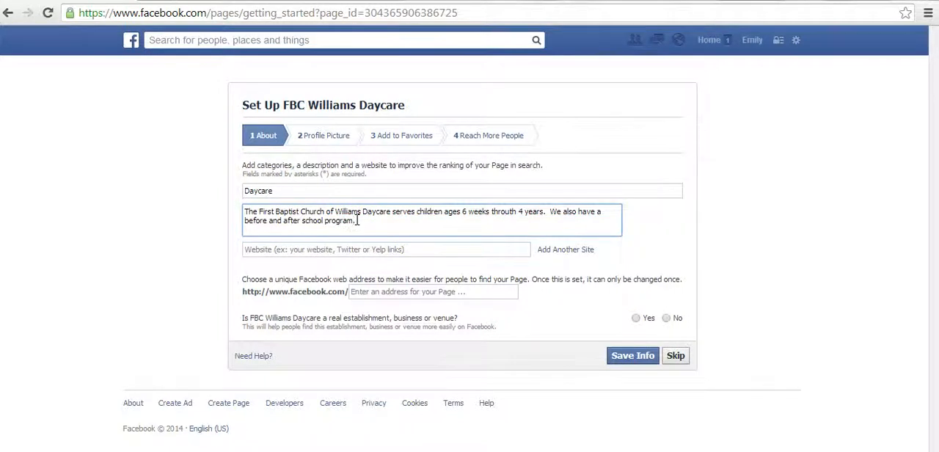
left_click(377, 250)
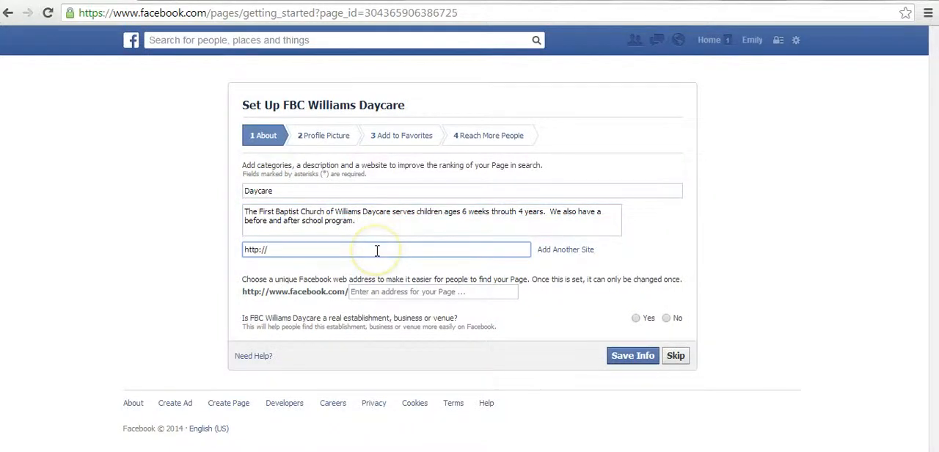
left_click(197, 1)
left_click(173, 12)
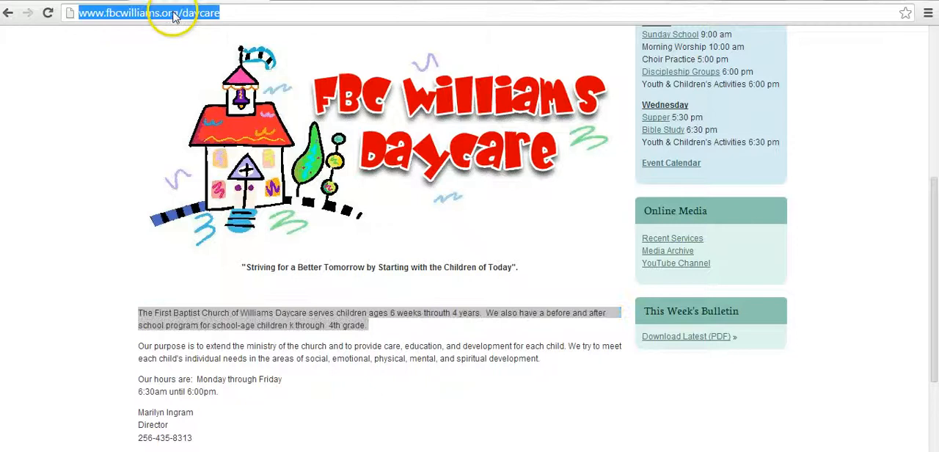
key("ctrl+c")
left_click(81, 1)
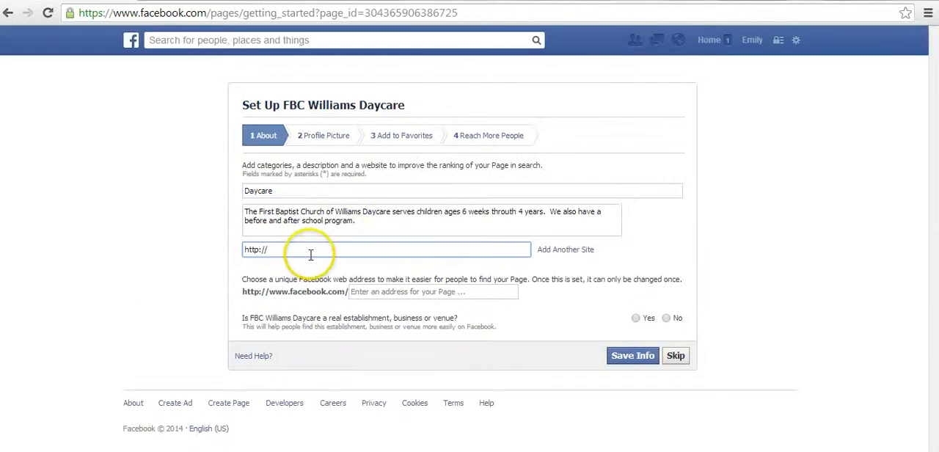
key("ctrl+v")
left_click(289, 250)
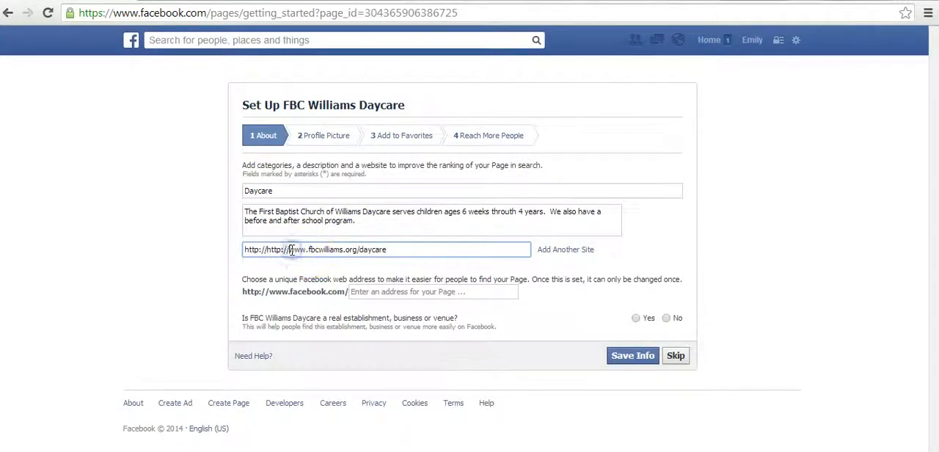
key("BackSpace")
key("BackSpace")
key("BackSpace")
key("BackSpace")
key("BackSpace")
key("BackSpace")
key("BackSpace")
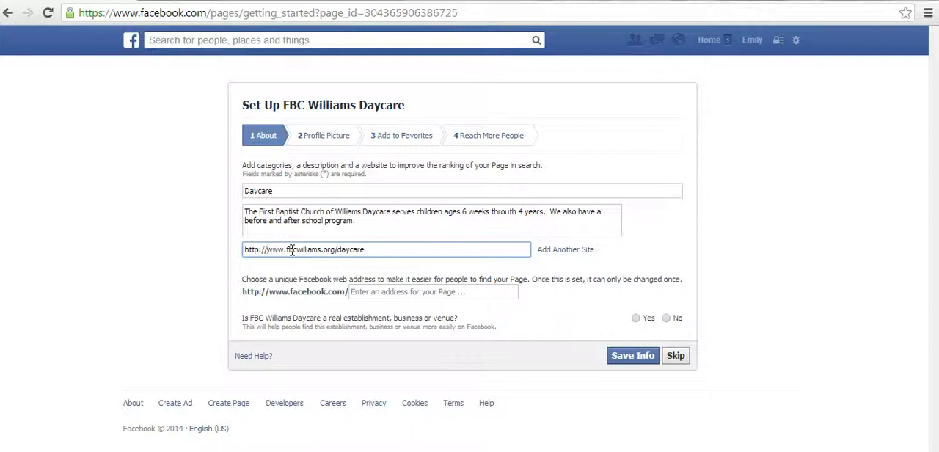
Step: Enter fbcwilliamsdaycare as the page's unique Facebook web address
left_click(397, 292)
left_click(401, 292)
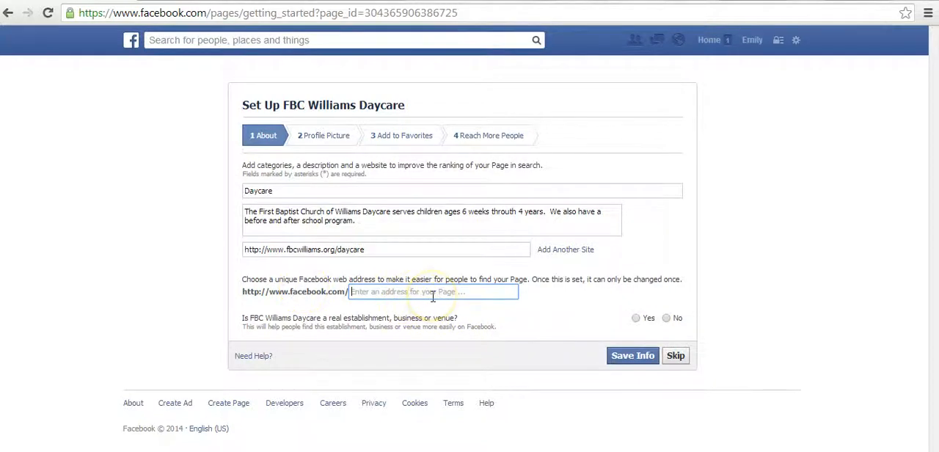
type("fbcwilliams")
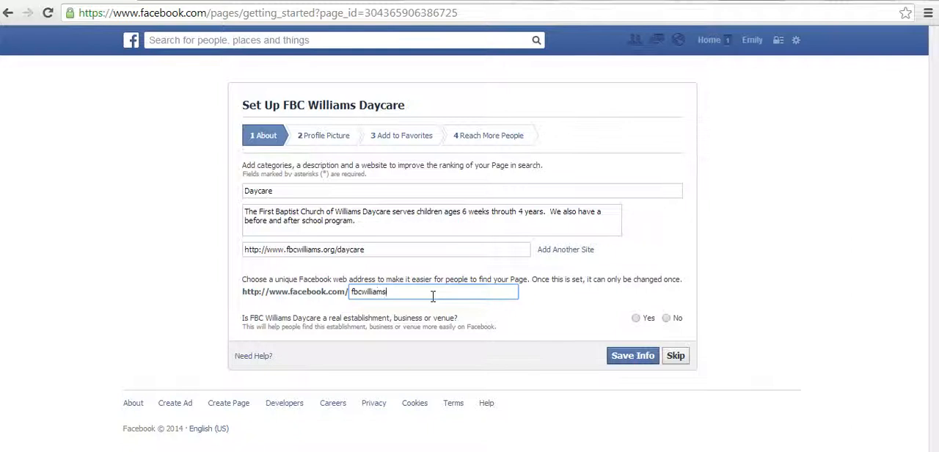
type("daycare")
Step: Answer Yes to being a real establishment and Yes to being its official representation, then try to save the page info
left_click(638, 319)
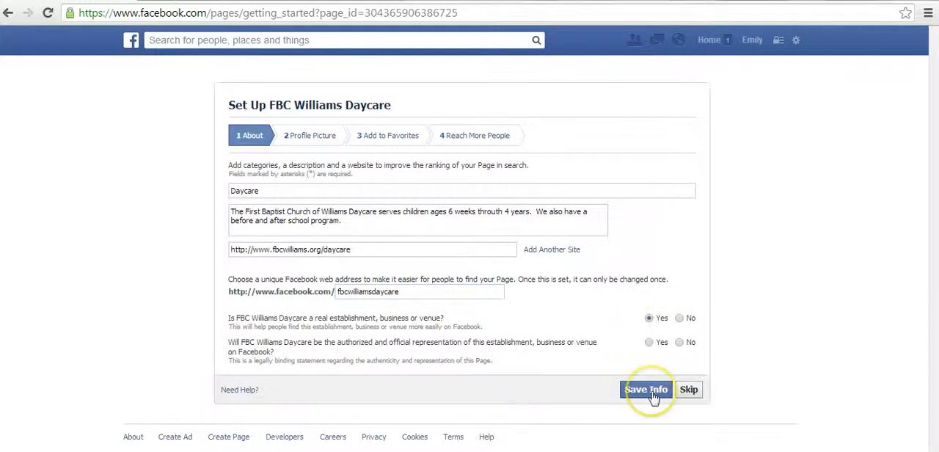
left_click(650, 345)
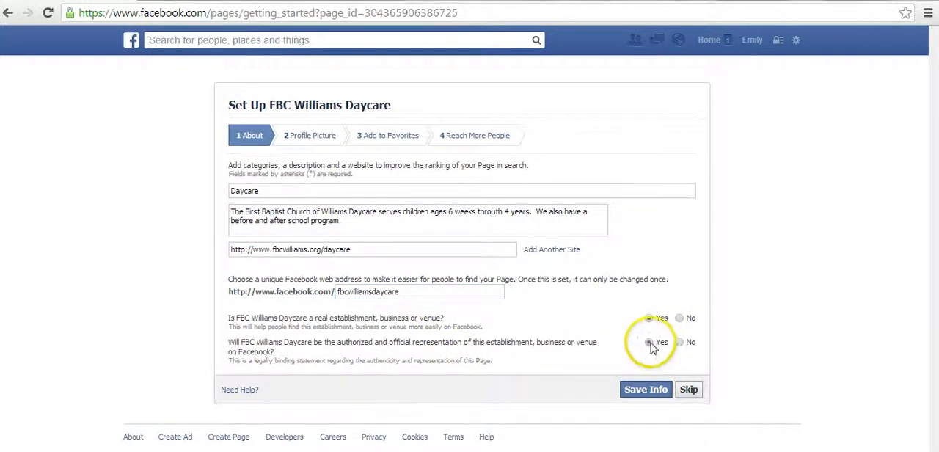
left_click(645, 390)
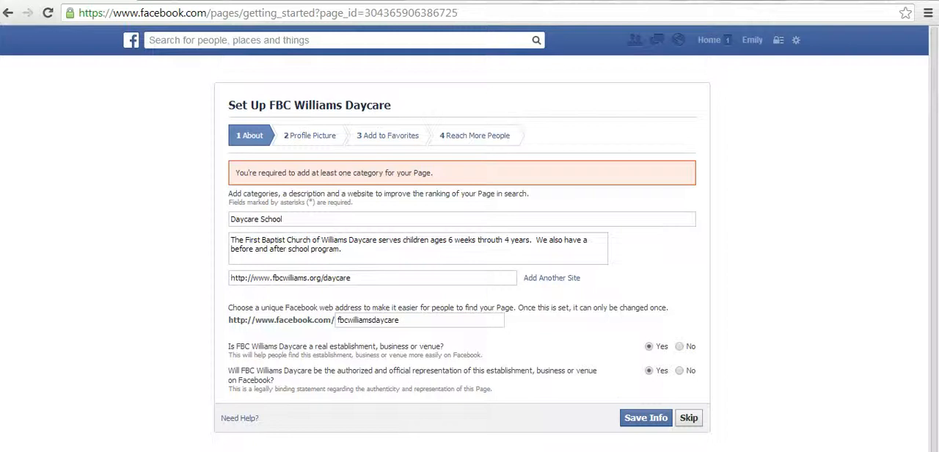
left_click(643, 416)
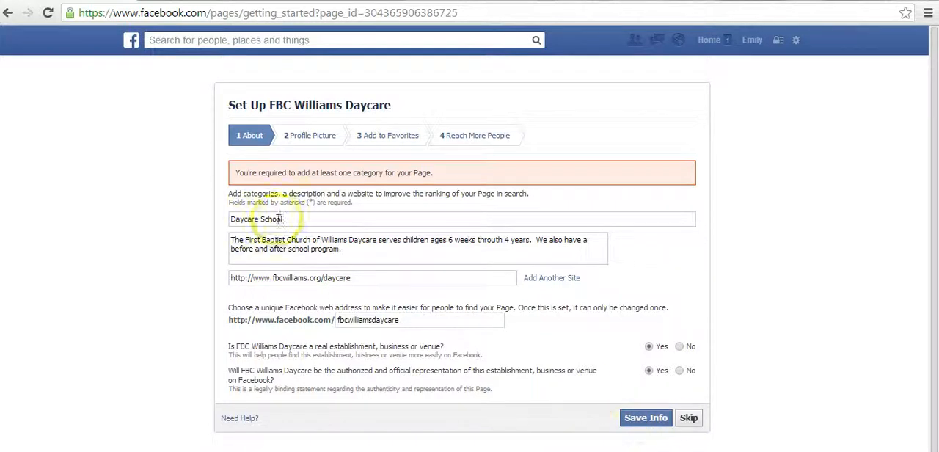
Step: Replace the page category with Education and narrow it to the specific category Preschool
left_click_drag(281, 219, 188, 219)
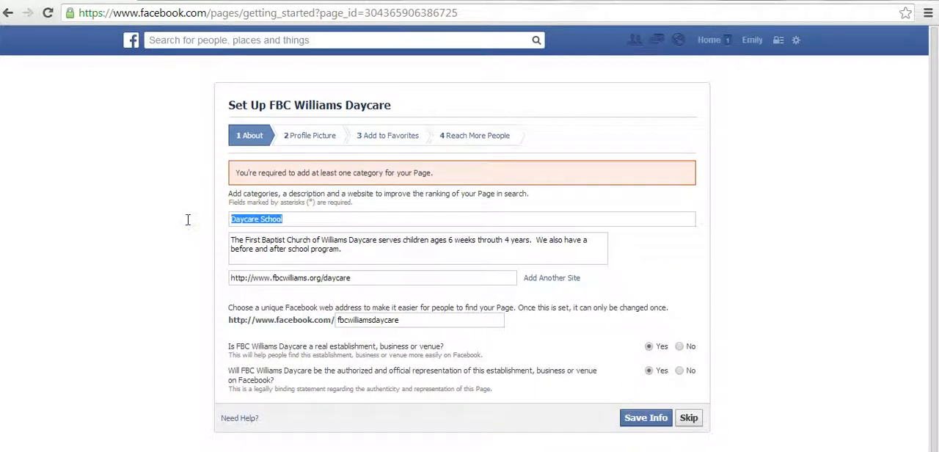
type("Educa")
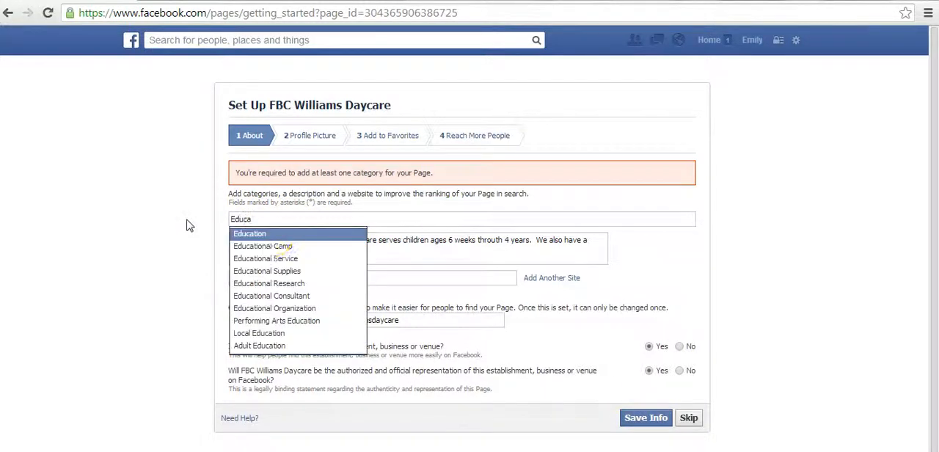
left_click(251, 233)
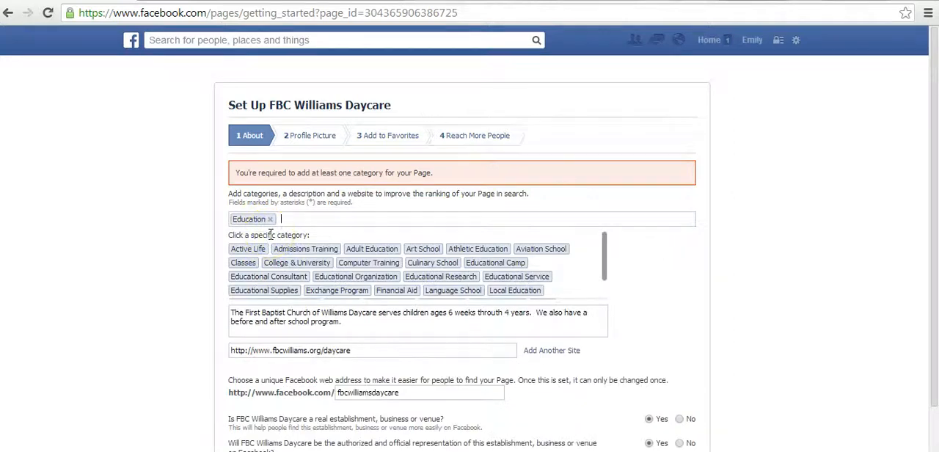
left_click(608, 264)
left_click_drag(608, 268, 607, 285)
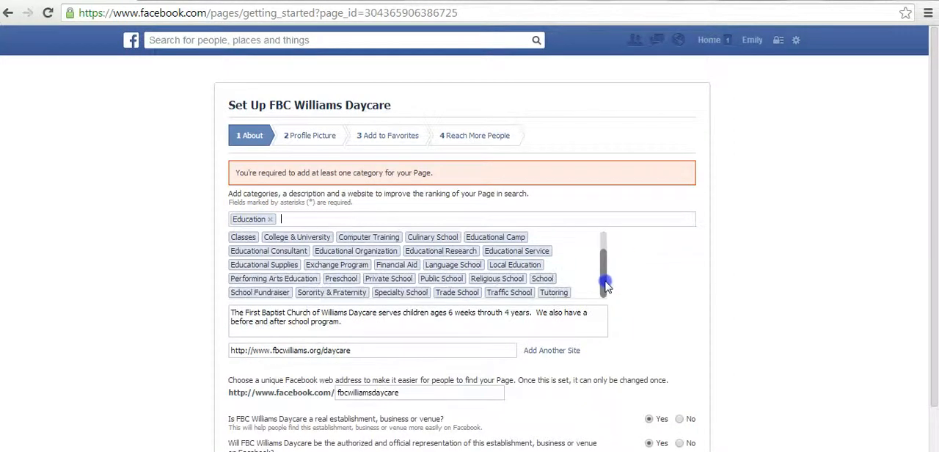
left_click(330, 280)
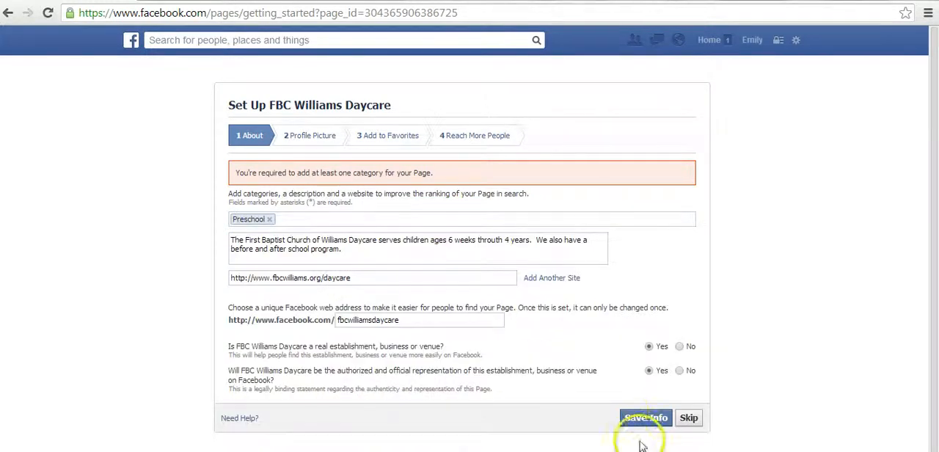
left_click(646, 418)
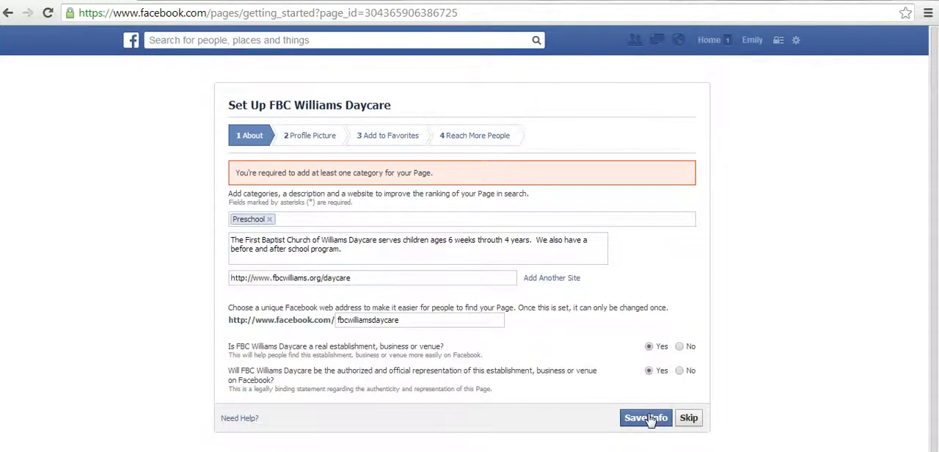
left_click(647, 418)
left_click(335, 295)
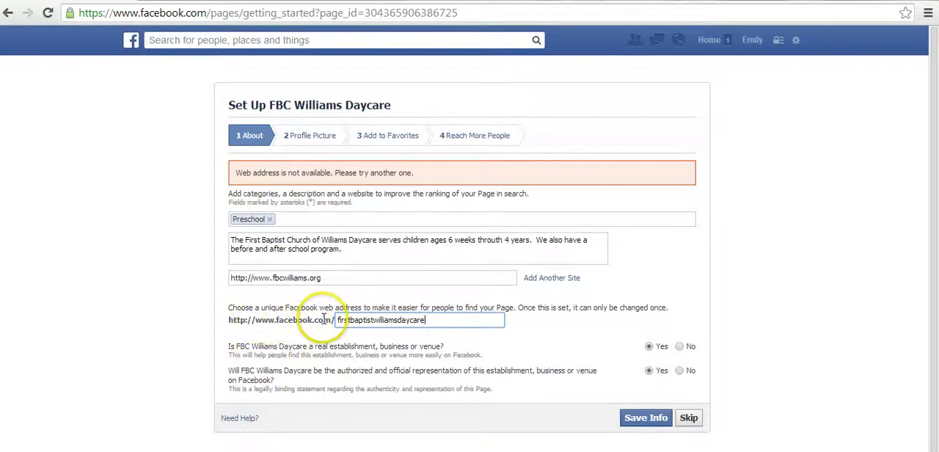
left_click(653, 422)
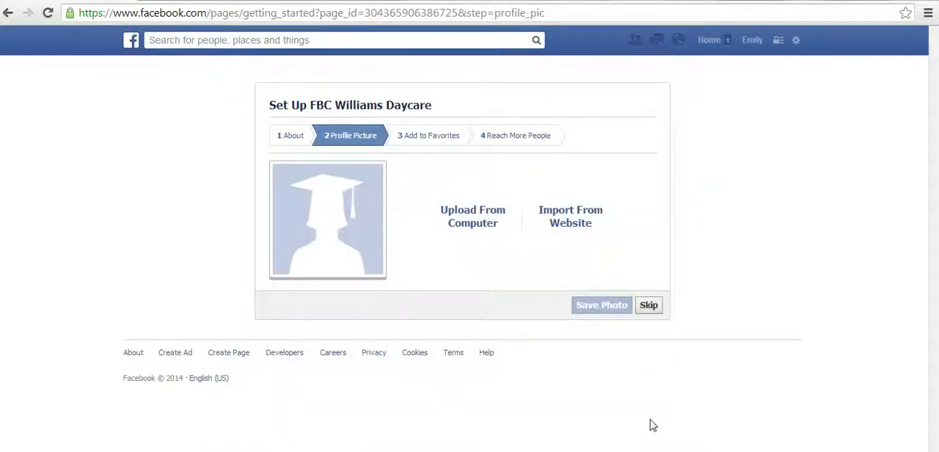
Step: Skip the profile picture stage of the page setup without adding a photo
left_click(649, 308)
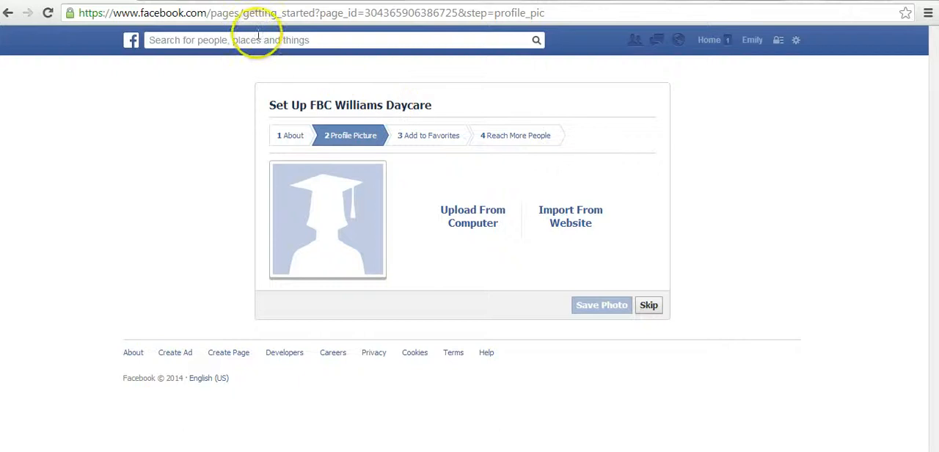
left_click(213, 1)
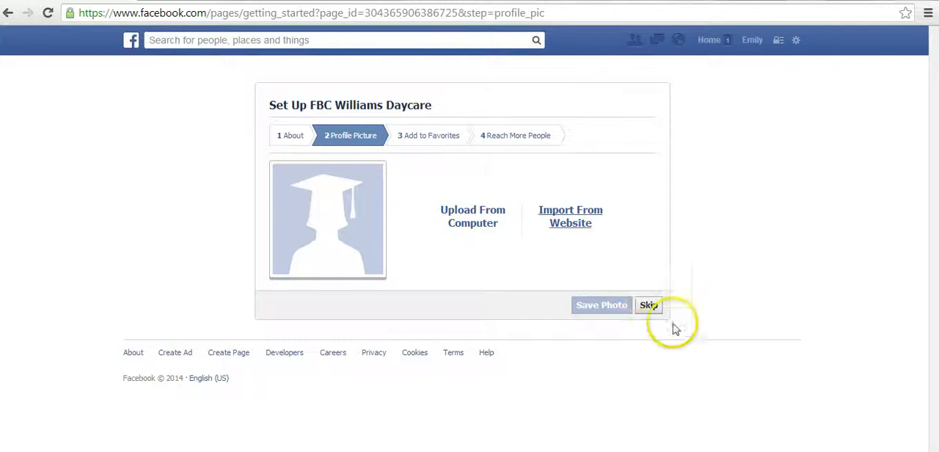
left_click(651, 306)
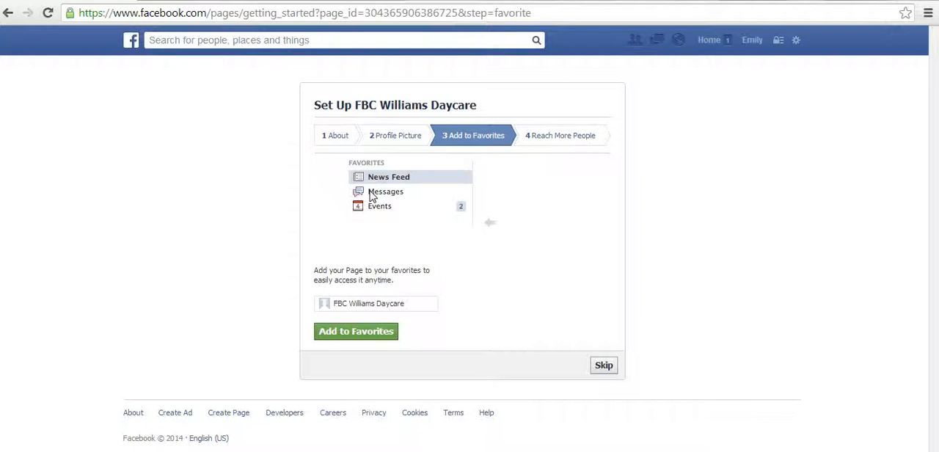
Step: Add the FBC Williams Daycare page to the favorites and skip adding a payment method for advertising
left_click(356, 331)
left_click(356, 332)
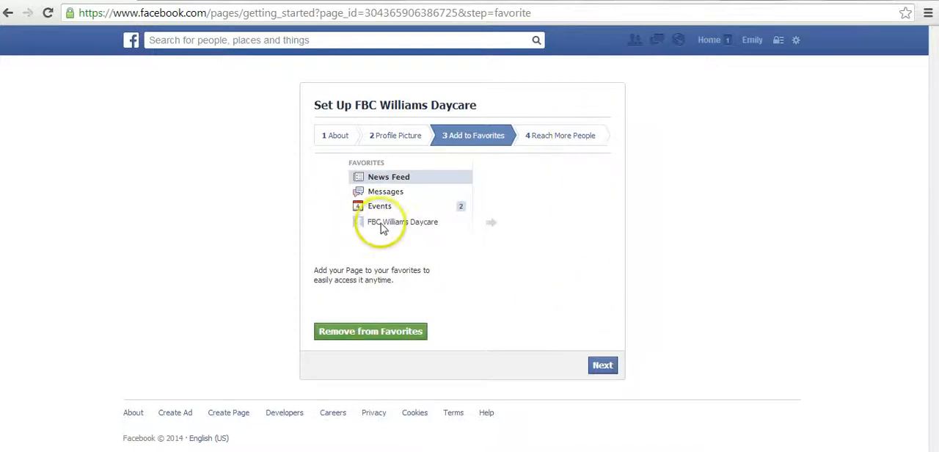
left_click(603, 367)
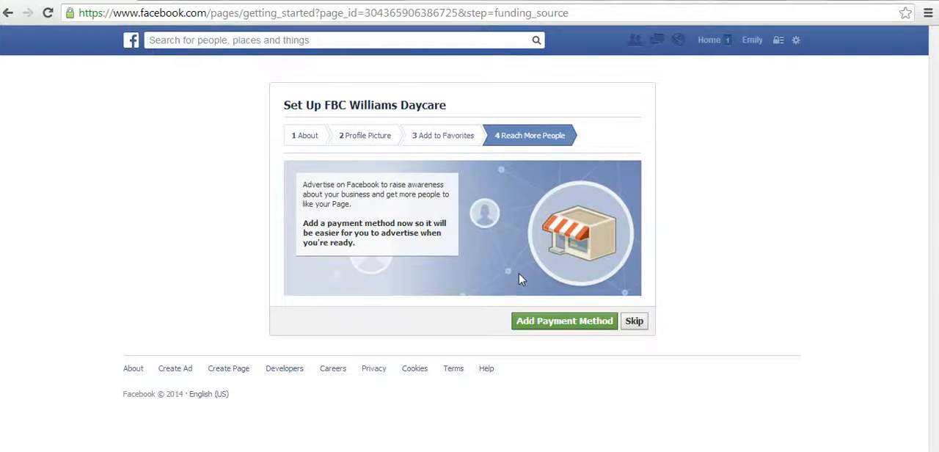
left_click(719, 359)
left_click(634, 322)
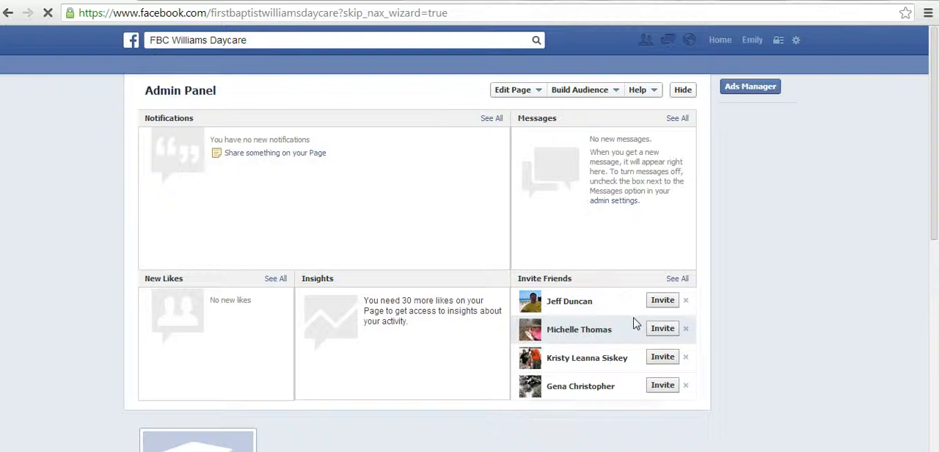
Step: Skip the prompt to like the new page and look over its admin panel and profile information
mouse_move(937, 118)
left_mouse_down()
mouse_move(937, 129)
mouse_move(930, 81)
mouse_move(929, 296)
mouse_move(909, 290)
left_mouse_up()
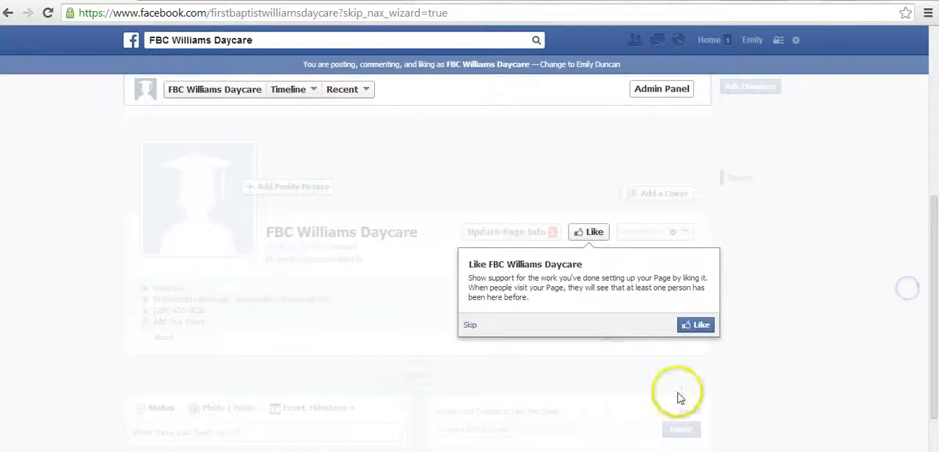
left_click(474, 325)
left_click_drag(929, 382, 929, 261)
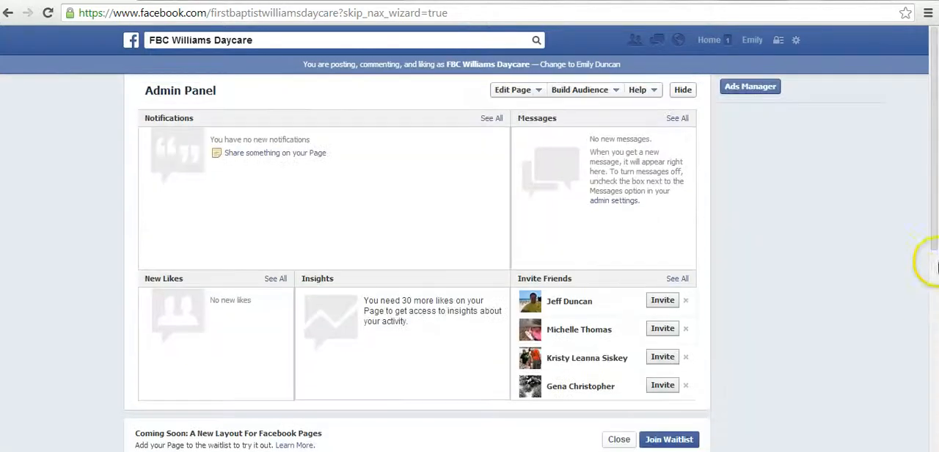
left_click_drag(936, 187, 897, 358)
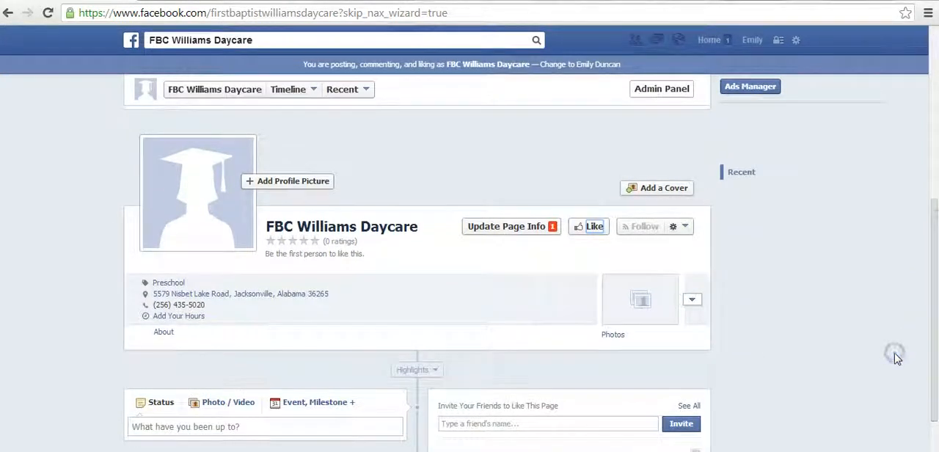